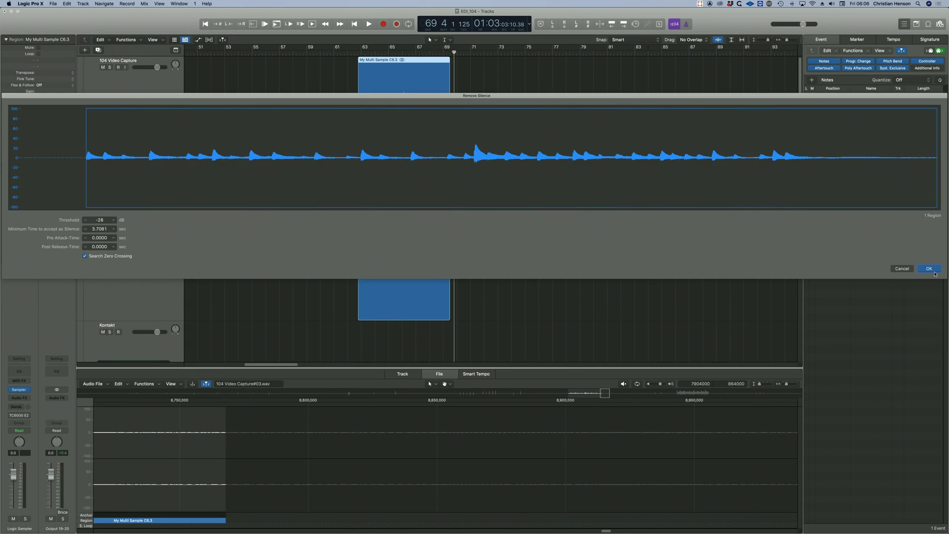
Confirm Remove Silence on the recorded sample region with OK.
left_click(934, 271)
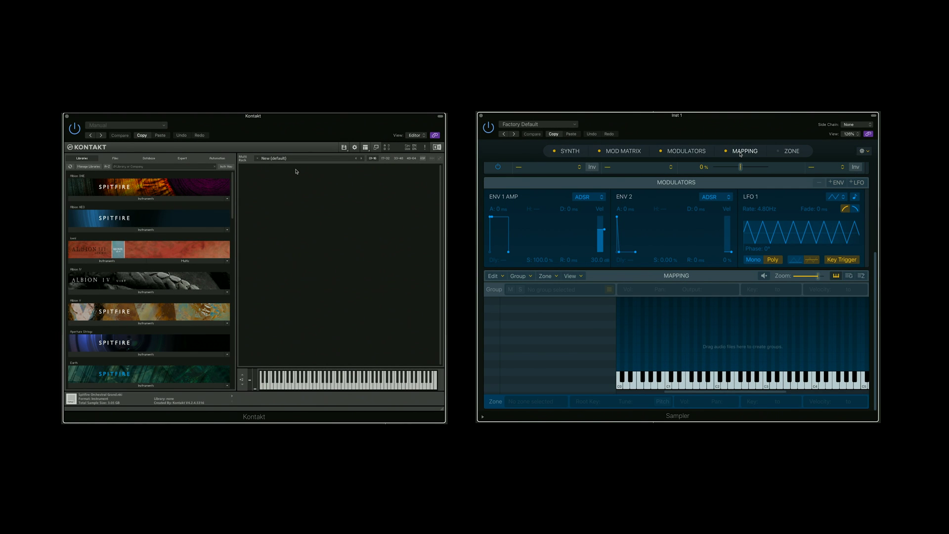
Create a new default Kontakt instrument in the Multi Rack and show its Mapping Editor.
double_click(296, 172)
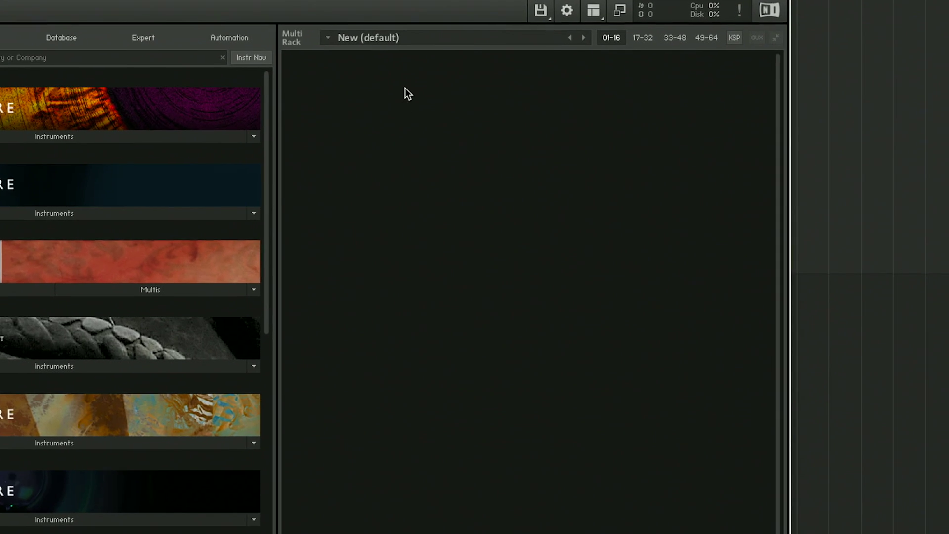
double_click(405, 91)
left_click(214, 24)
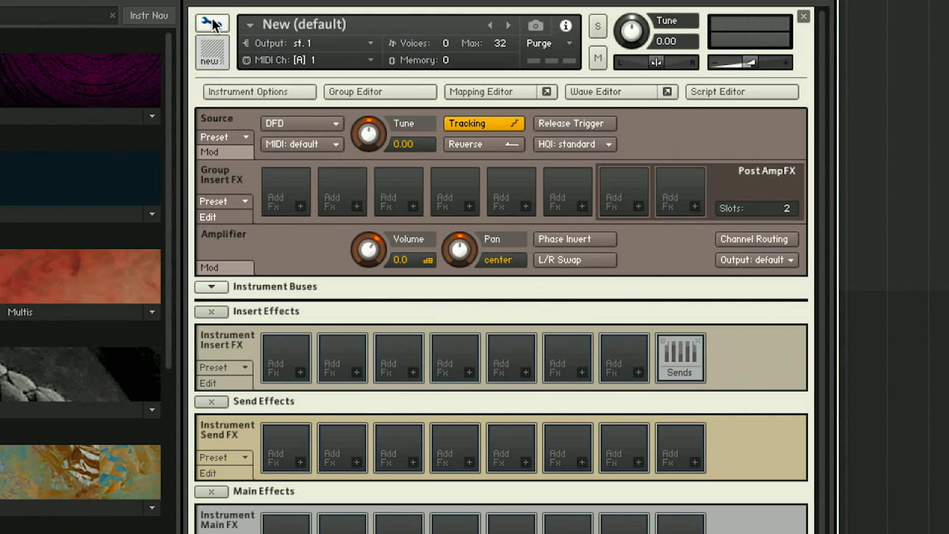
left_click(481, 91)
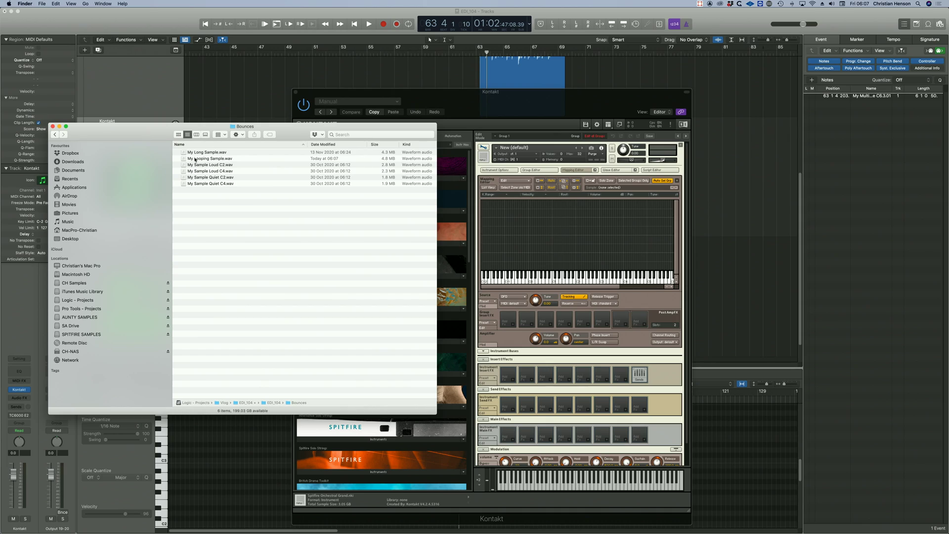
Drop My Looping Sample.wav into the Mapping Editor, widen its zone to C-2–G8, and open the Wave Editor.
left_click_drag(210, 158, 601, 236)
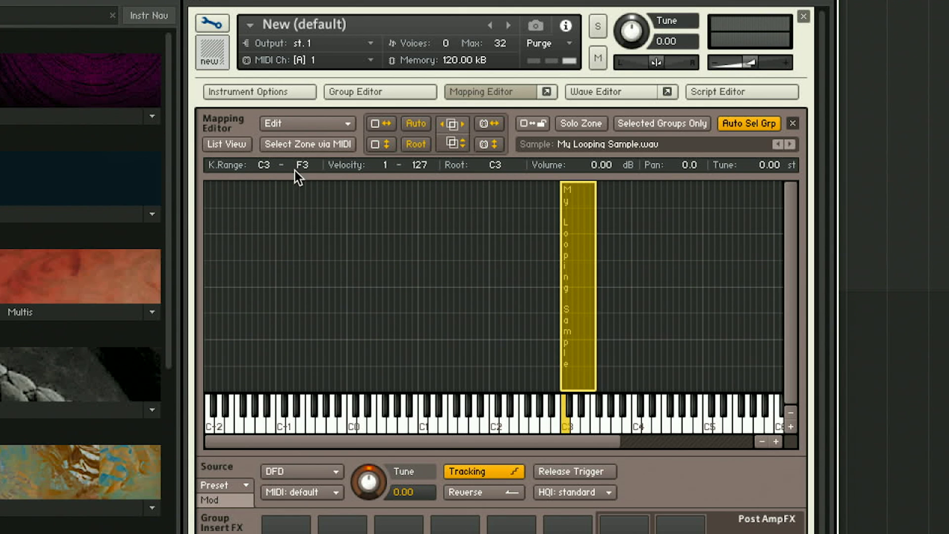
left_click_drag(263, 164, 264, 207)
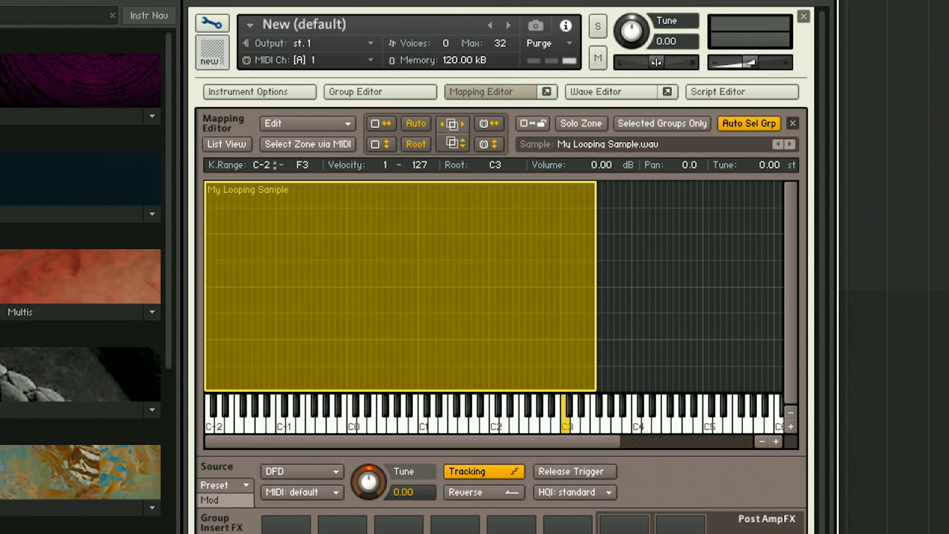
left_click_drag(296, 167, 296, 124)
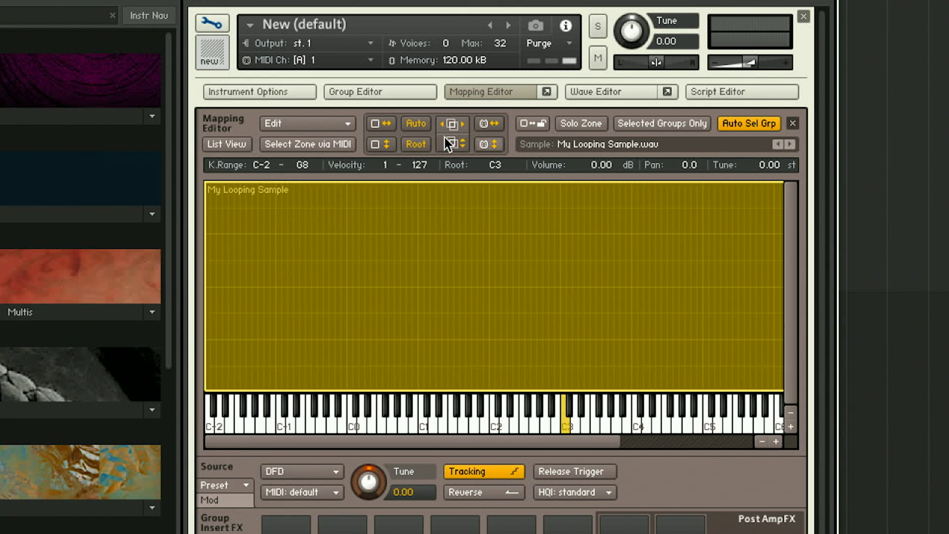
left_click(612, 92)
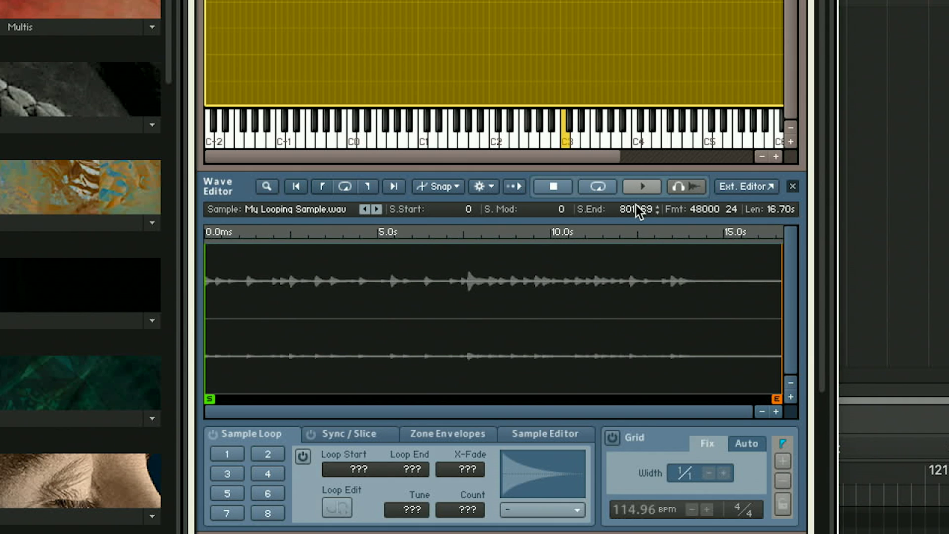
Enable Loop 1 with a provisional start of 50000 and end of 60000.
left_click(303, 456)
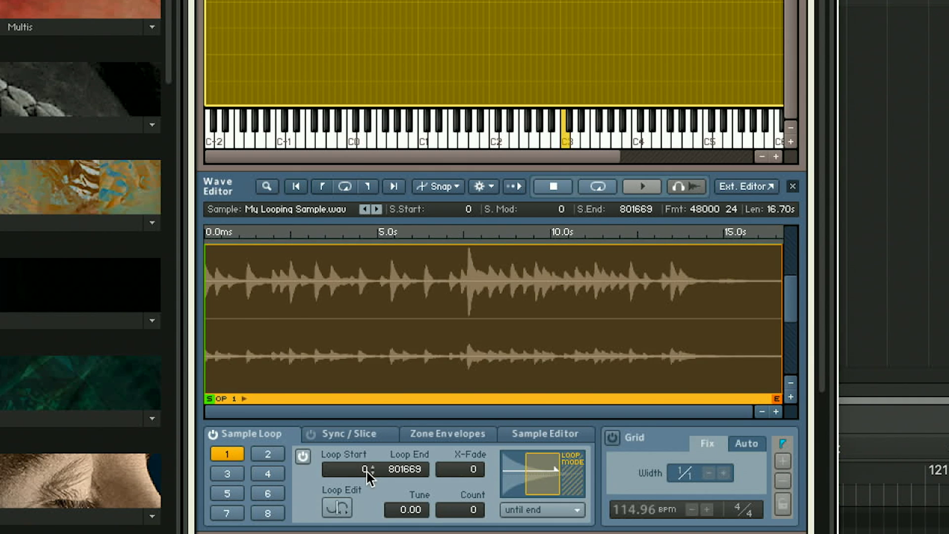
type("50000")
key("Return")
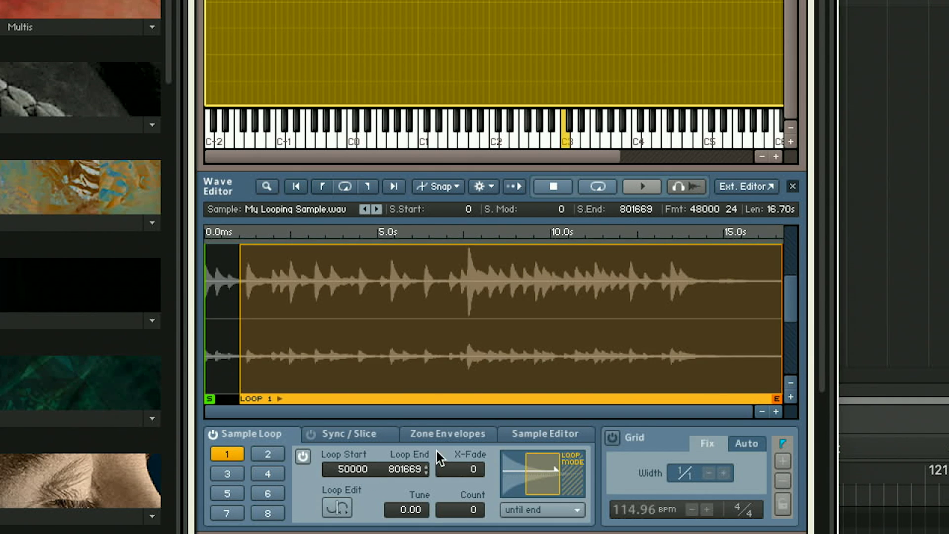
type("60000")
key("Return")
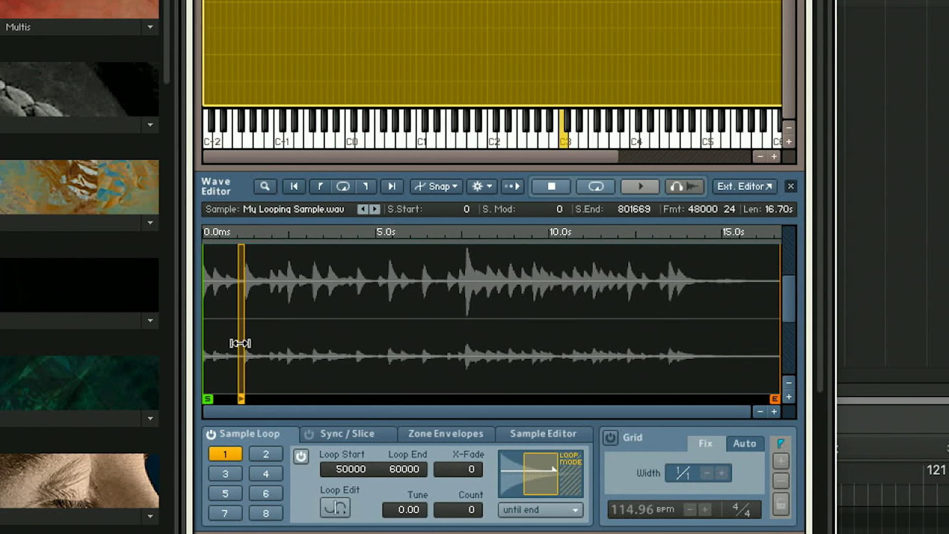
Drag the loop handles so Loop 1 spans samples 91070 to 337907.
left_click_drag(245, 326, 368, 326)
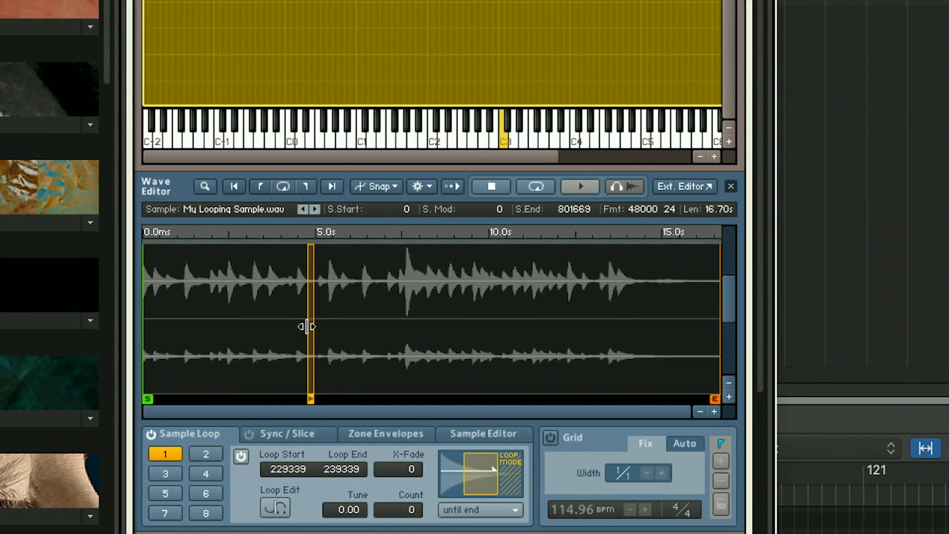
left_click_drag(306, 322, 400, 324)
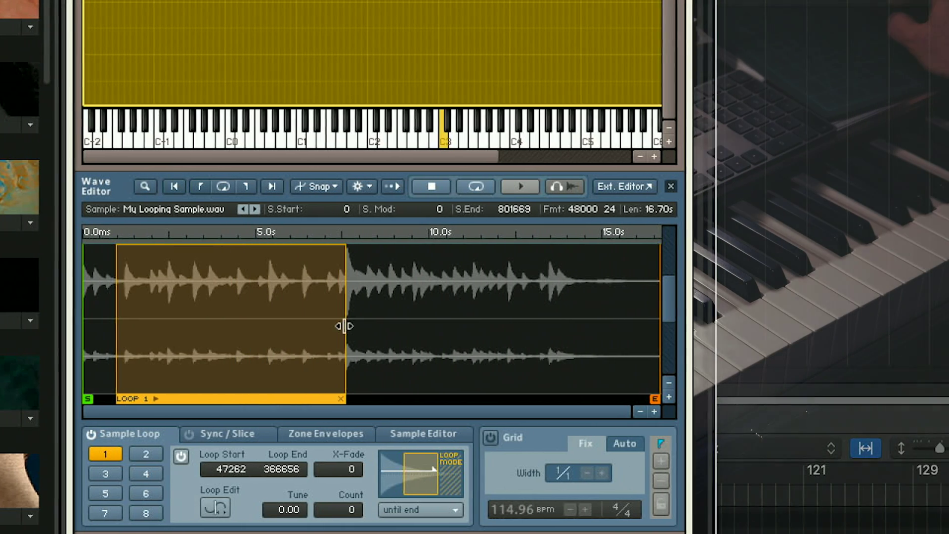
left_click_drag(173, 334, 326, 334)
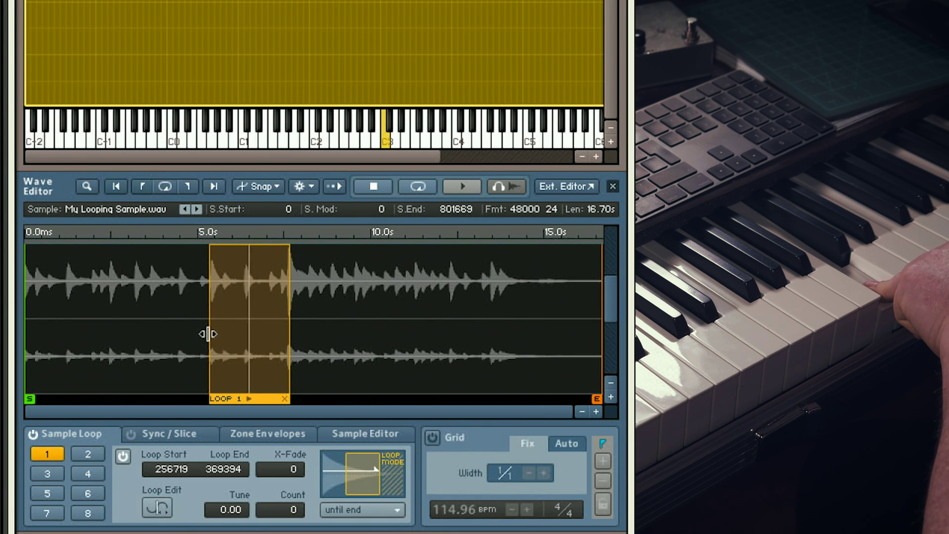
left_click_drag(208, 334, 92, 317)
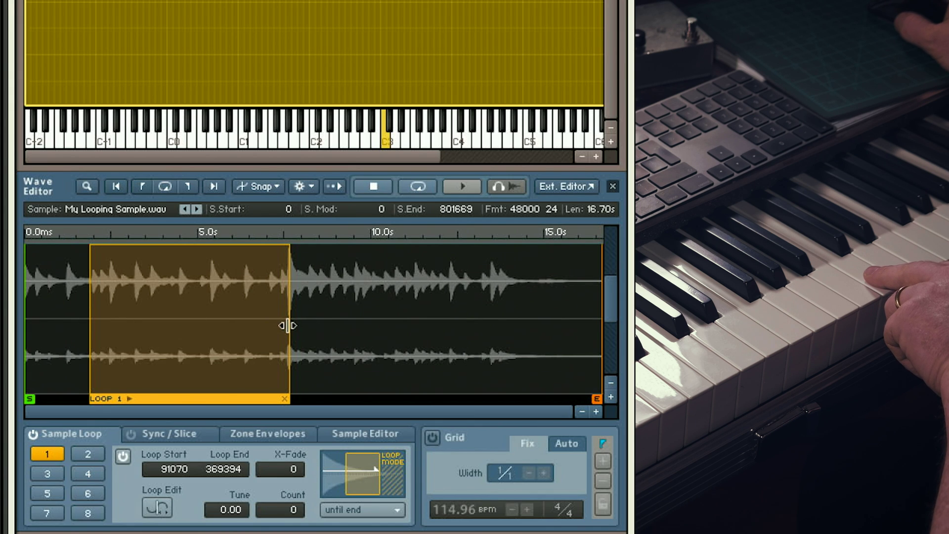
left_click_drag(288, 325, 265, 322)
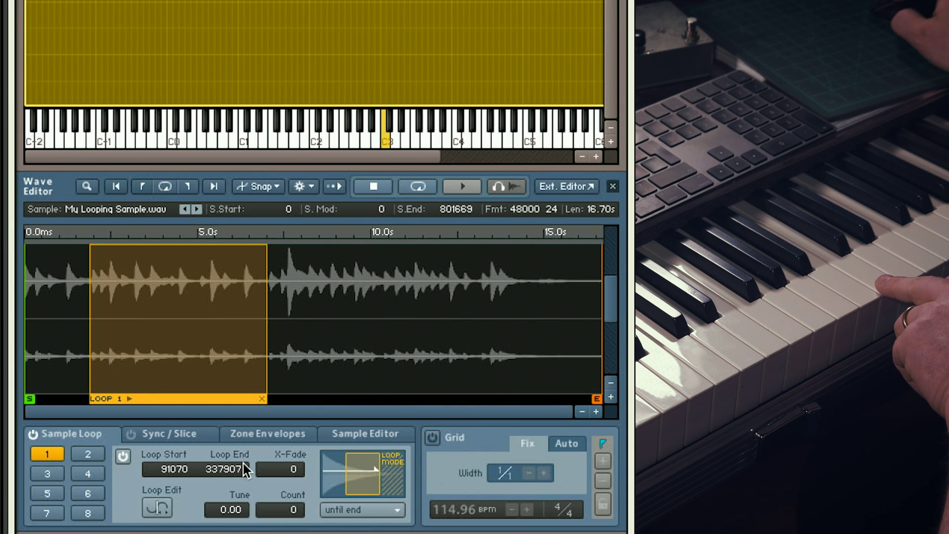
Give Loop 1 a 1000-sample crossfade and stretch its end out to sample 687002.
double_click(292, 470)
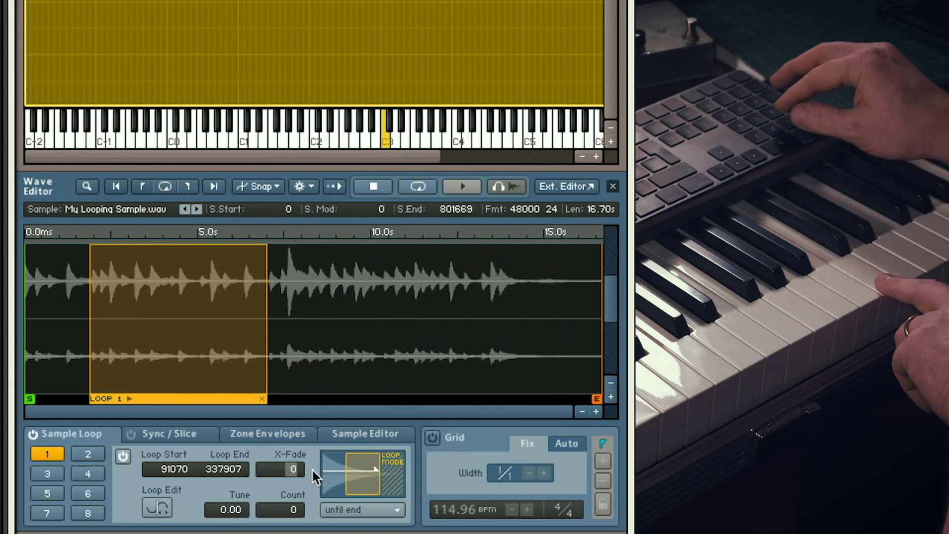
type("1000")
key("Return")
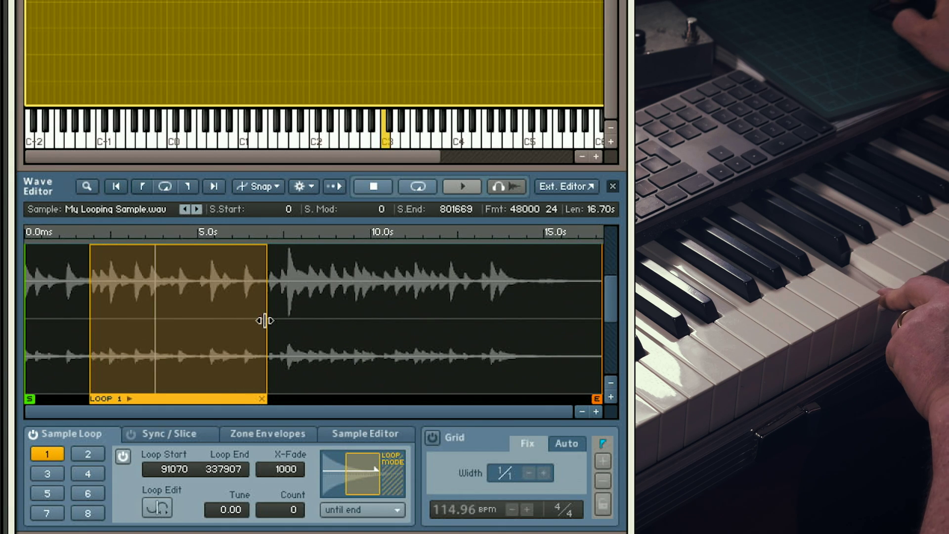
left_click_drag(266, 318, 518, 343)
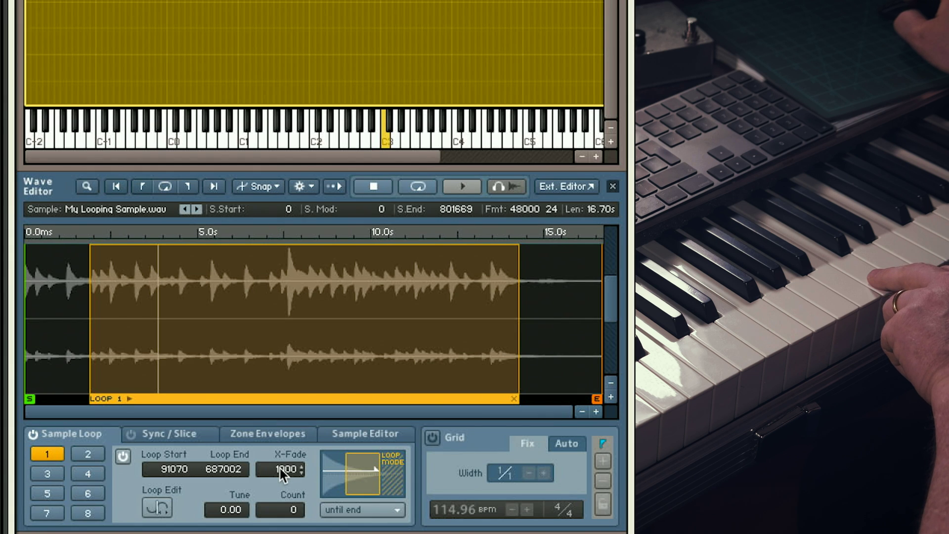
scroll(282, 466, "up", 5)
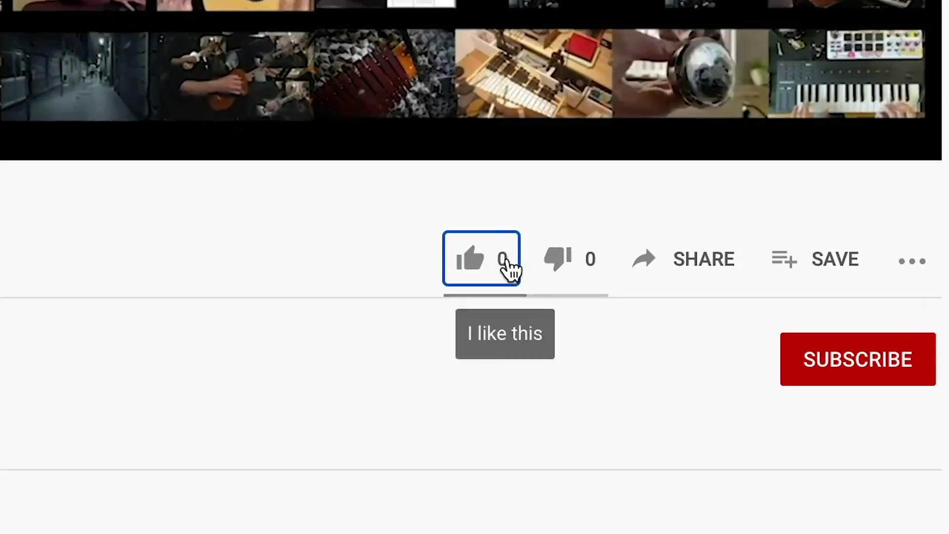
Like the tutorial video, subscribe to the channel, and set notifications to All.
left_click(507, 264)
left_click(836, 359)
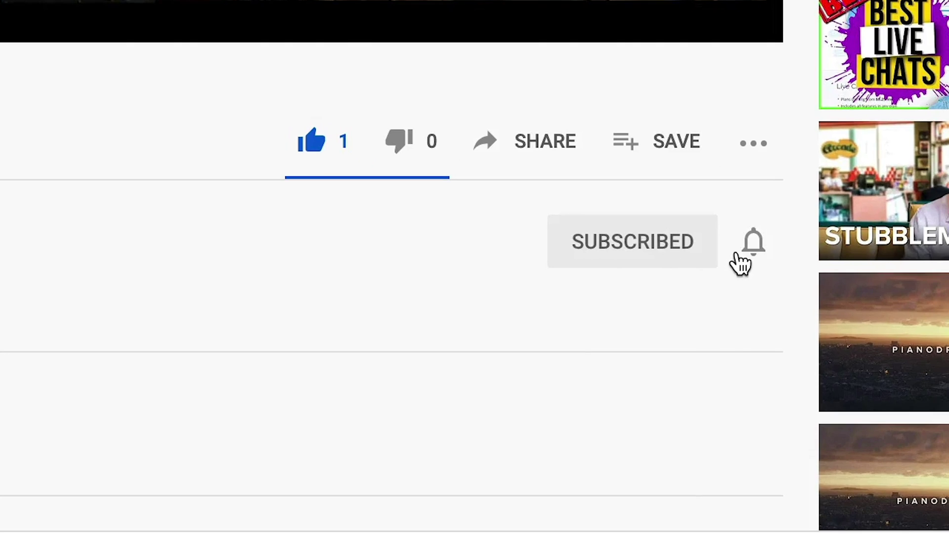
left_click(763, 250)
left_click(813, 323)
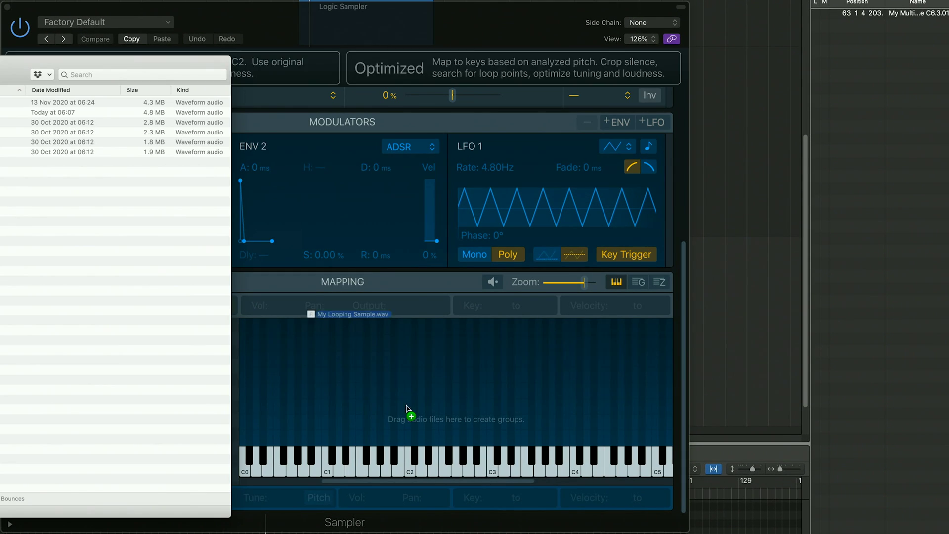
Map My Looping Sample.wav in the Sampler across C-2 to G8 and show the Zone waveform.
left_click_drag(409, 413, 493, 420)
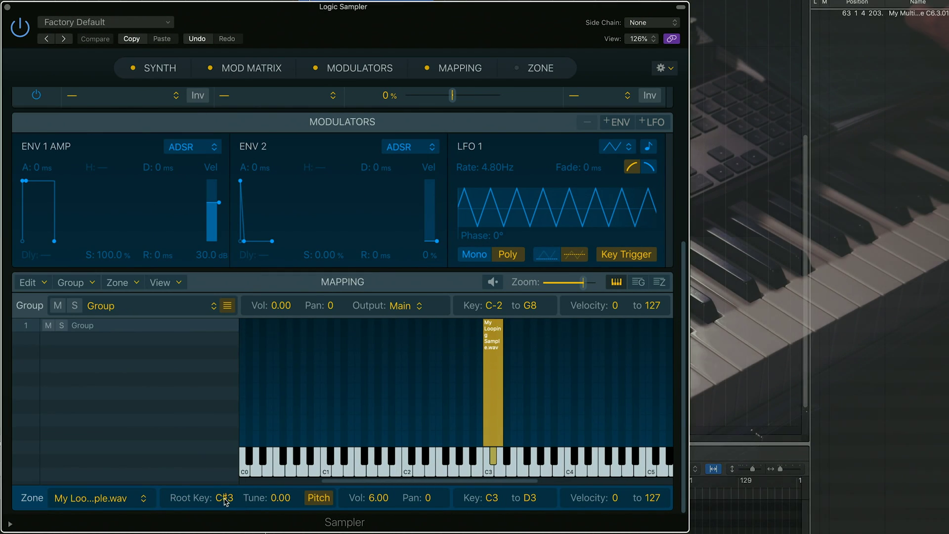
left_click_drag(484, 386, 672, 410)
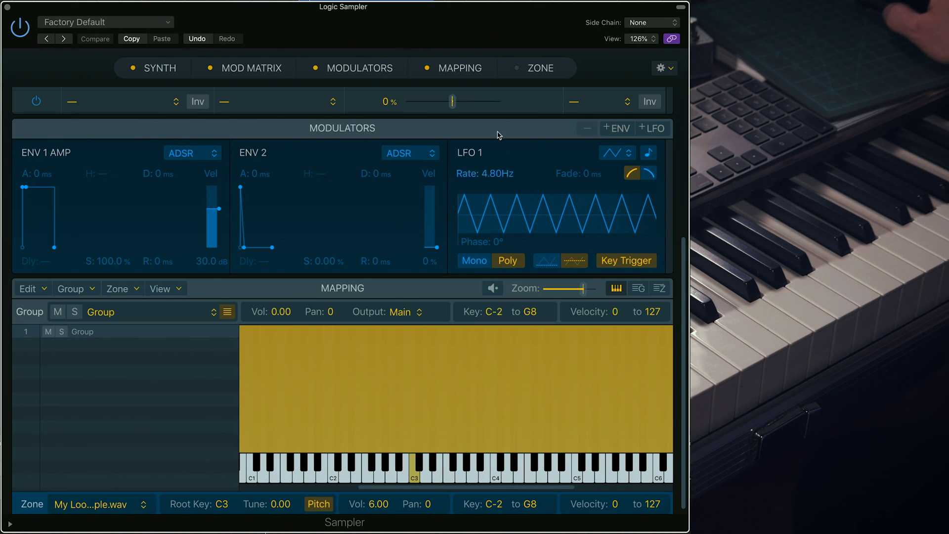
left_click(537, 69)
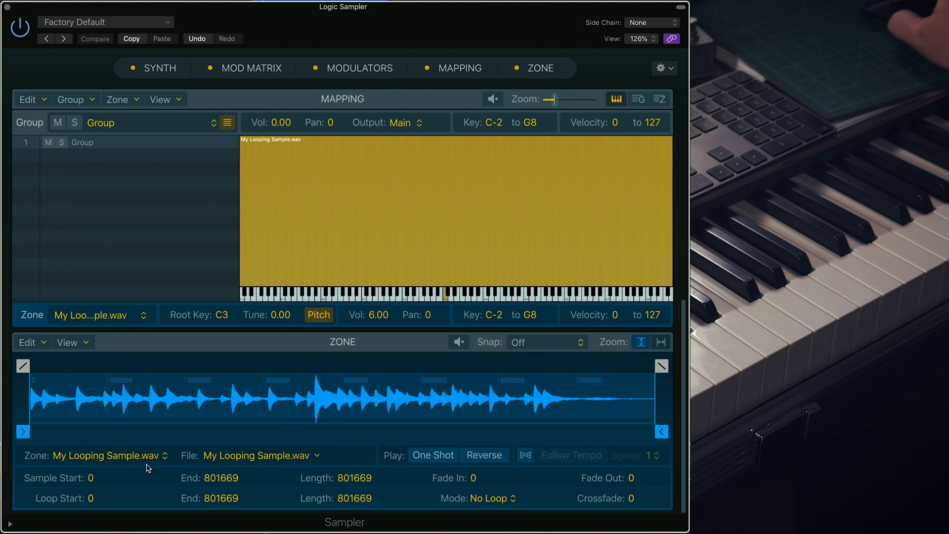
Set the zone's loop mode to Forward and place the loop markers at 168829–367289.
left_click(496, 499)
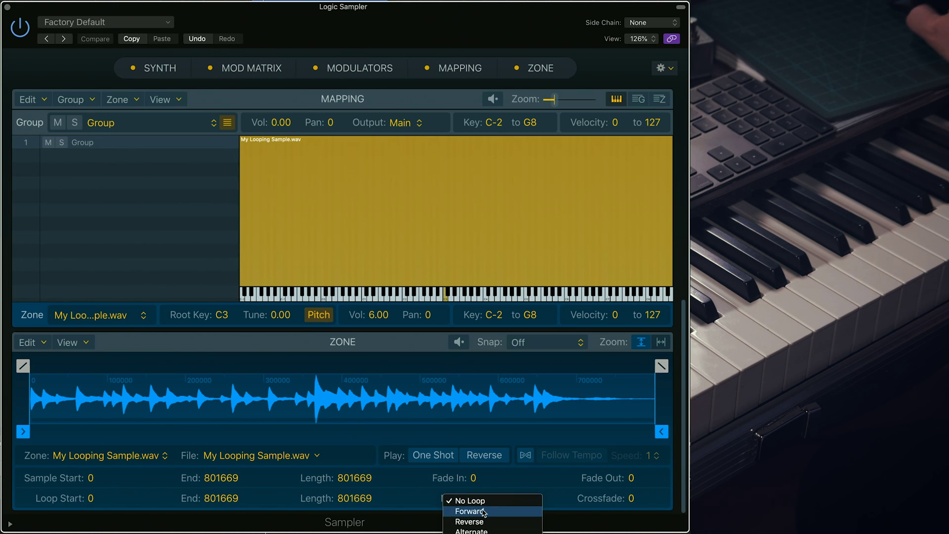
left_click(484, 511)
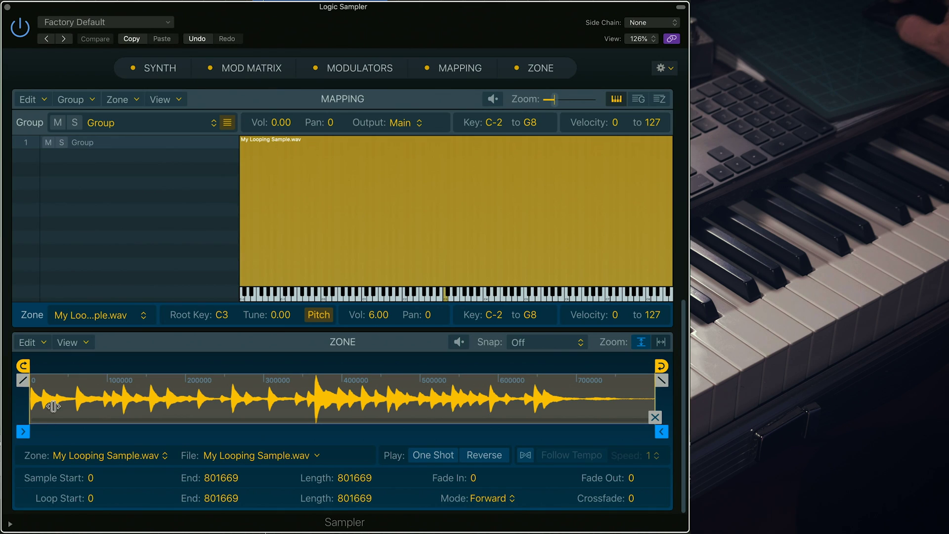
left_click_drag(23, 366, 151, 366)
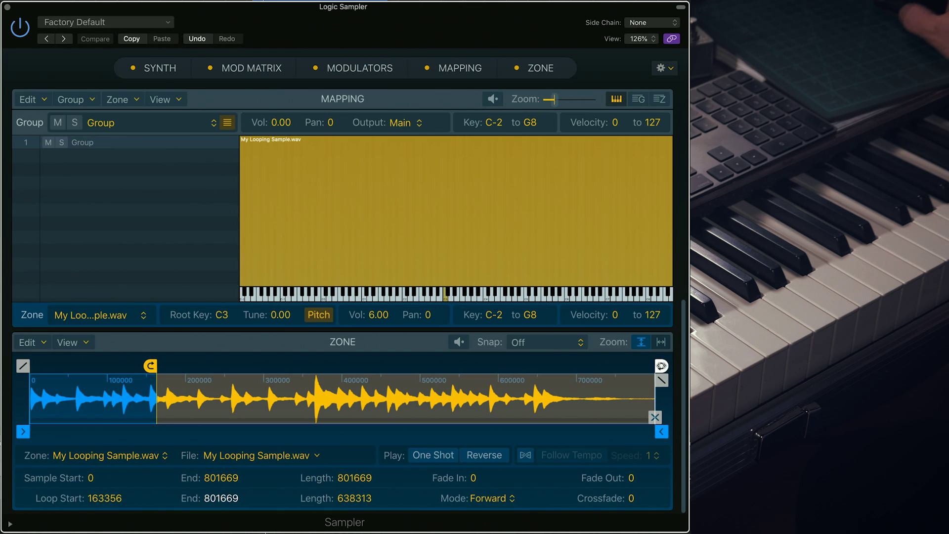
left_click_drag(661, 366, 481, 366)
mouse_move(134, 496)
left_mouse_down()
mouse_move(134, 504)
mouse_move(133, 495)
left_mouse_up()
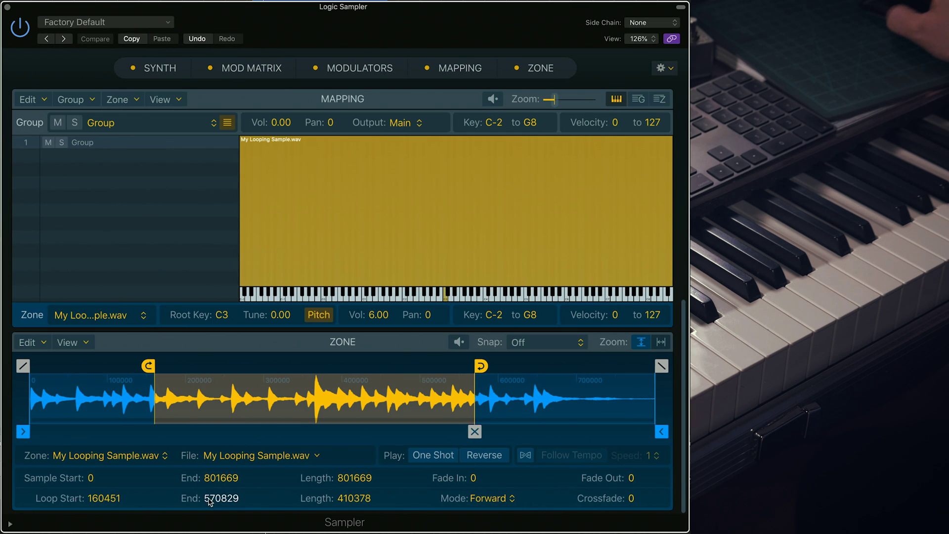
left_click_drag(148, 366, 155, 366)
left_click_drag(482, 366, 322, 366)
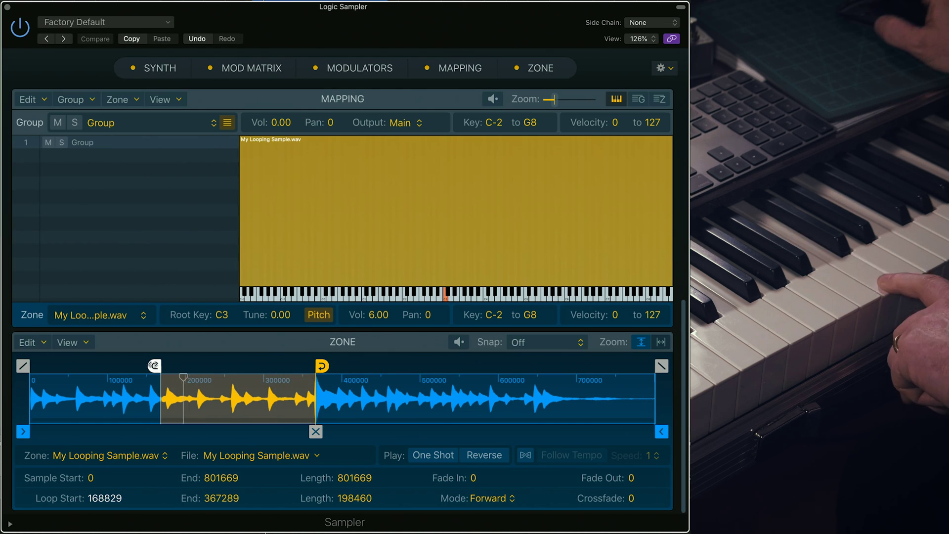
Move the loop start to 58830 and the loop end to 340931.
left_click_drag(154, 366, 69, 366)
mouse_move(322, 366)
left_mouse_down()
mouse_move(180, 365)
mouse_move(302, 360)
left_mouse_up()
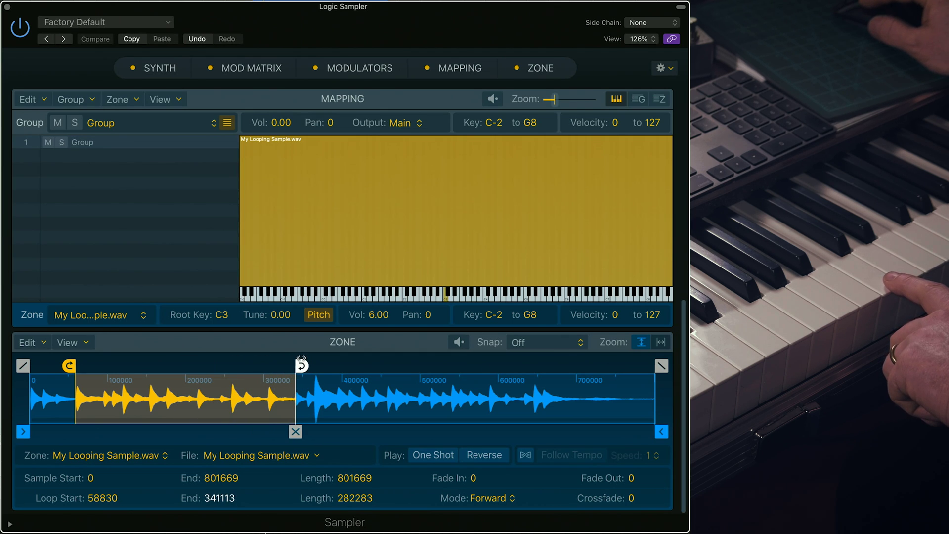
left_click_drag(302, 358, 300, 359)
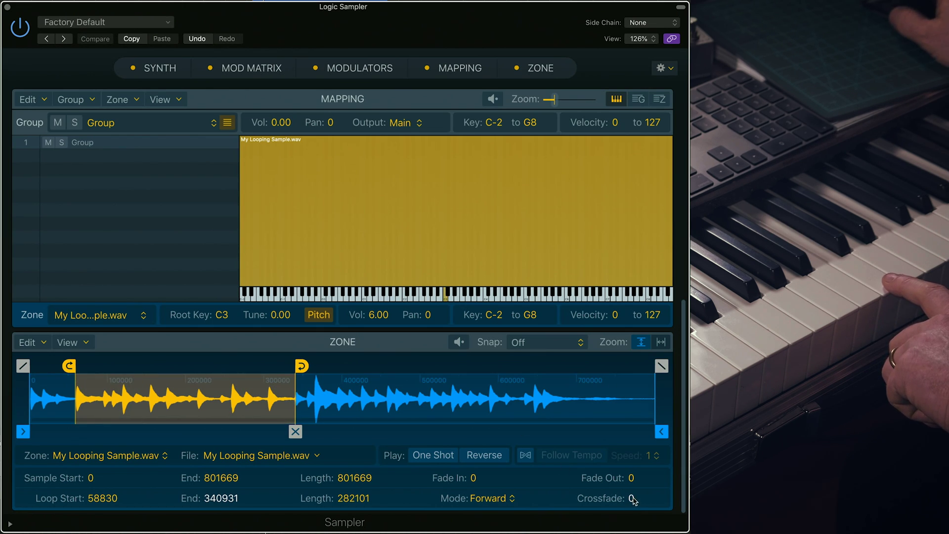
Set a 1000-sample loop crossfade and extend the loop end toward the sample's end.
type("1000")
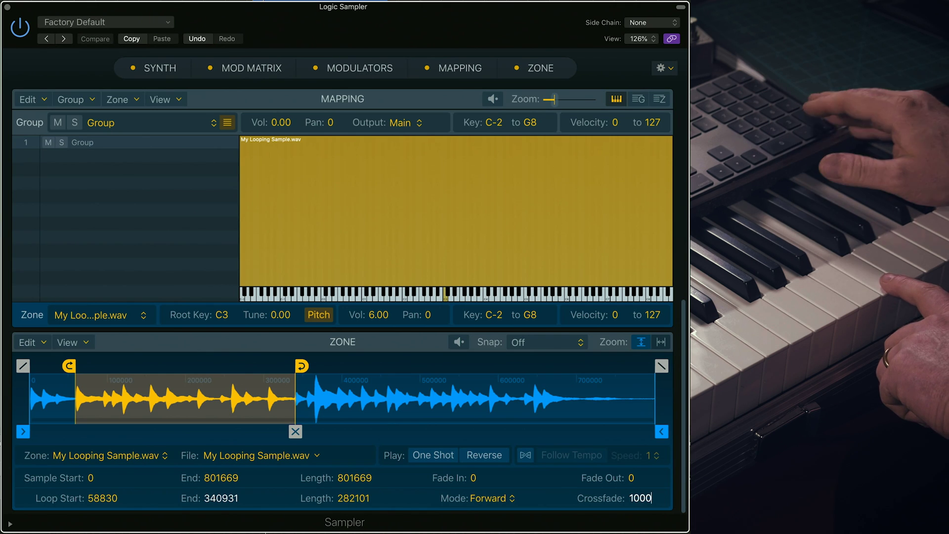
key("Return")
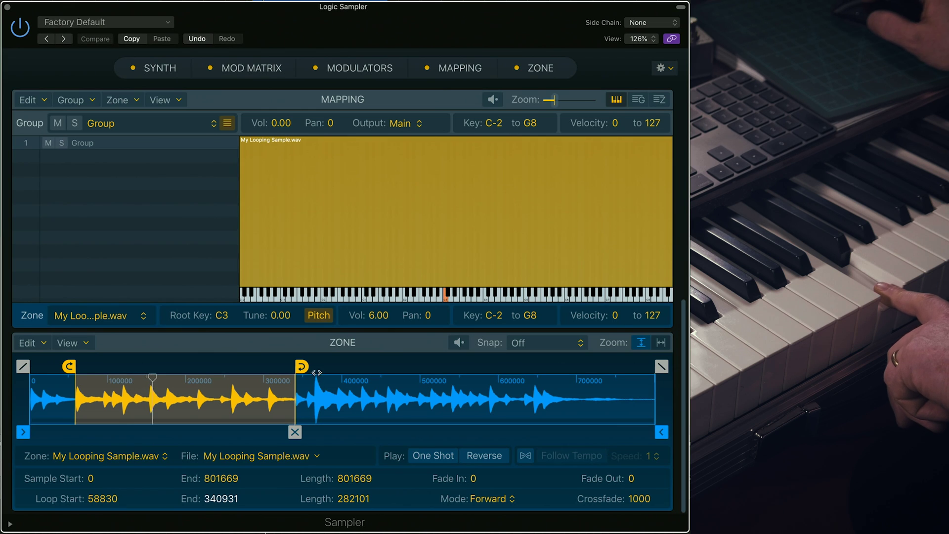
left_click_drag(302, 366, 585, 367)
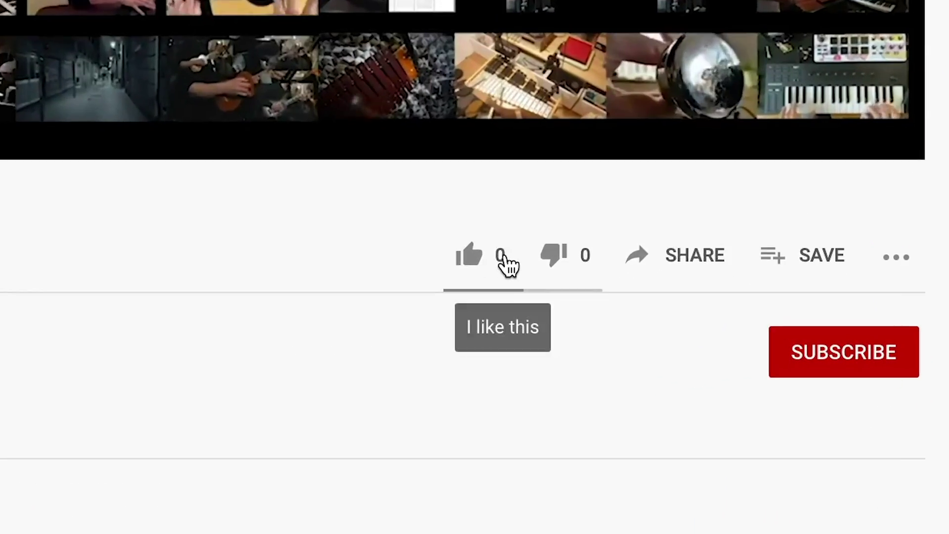
Like the Pianobook video, subscribe to its channel, and choose All notifications.
left_click(504, 261)
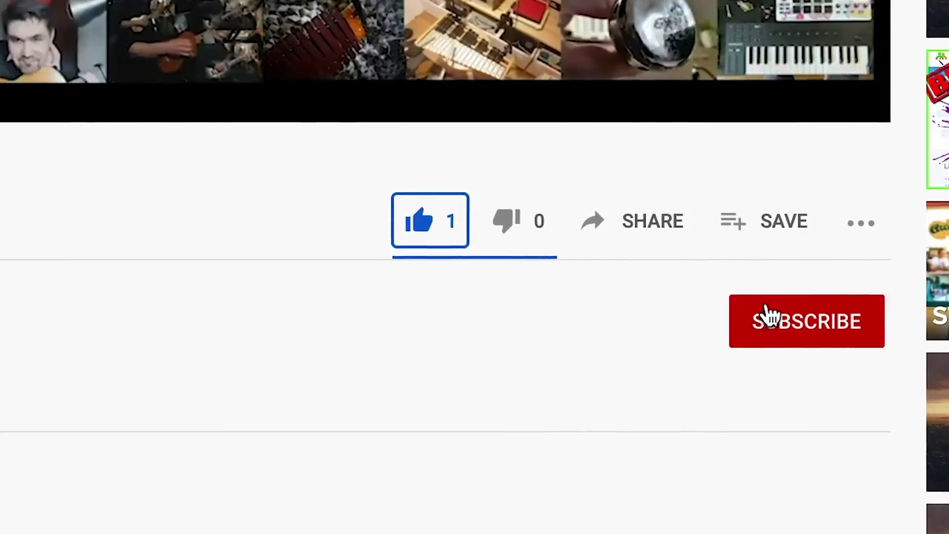
left_click(816, 347)
left_click(756, 245)
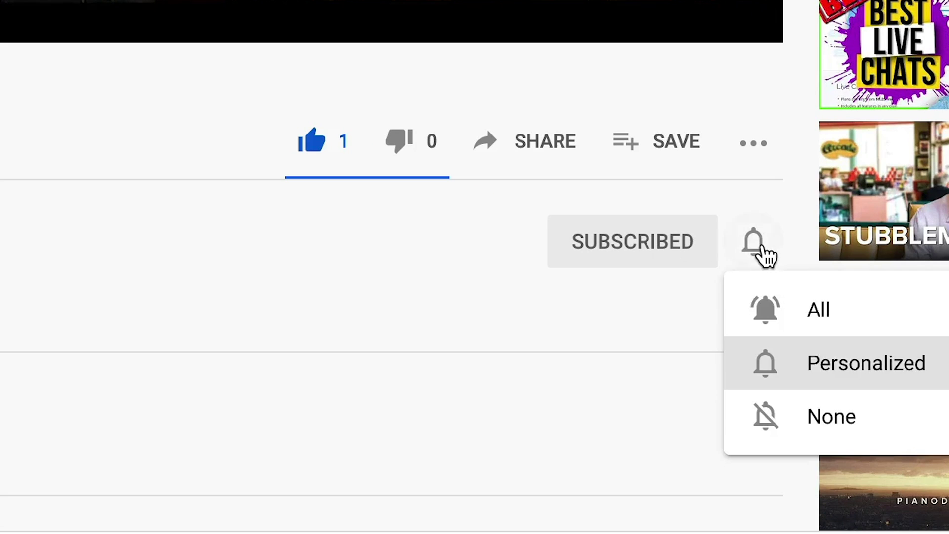
left_click(814, 323)
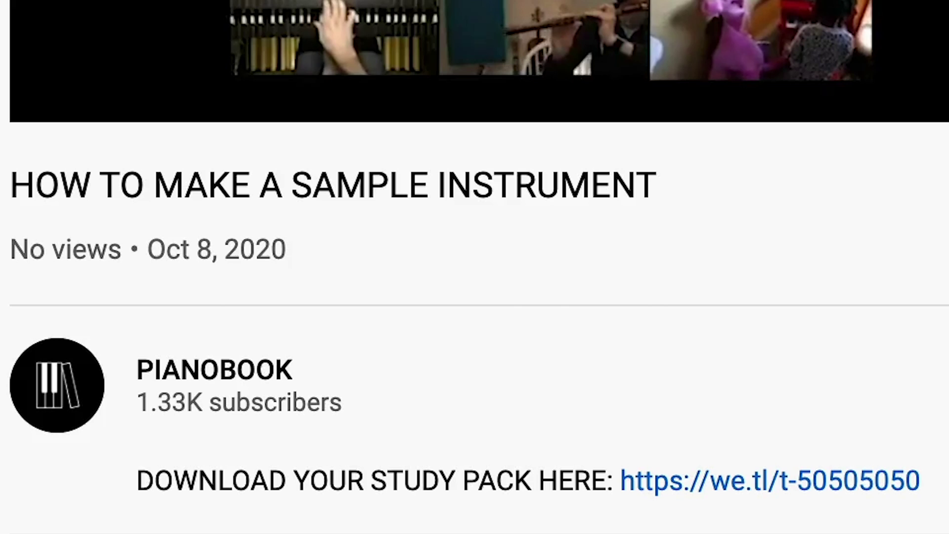